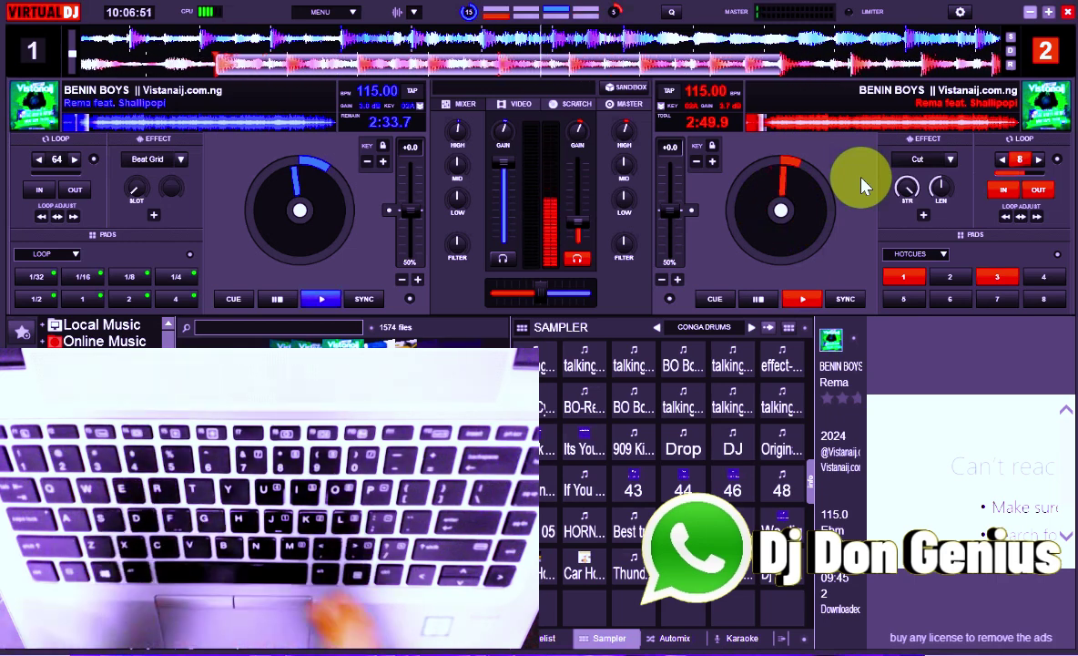
Step: Make deck 1 the active deck and stop its track at the cue point
{"action": "key", "text": "Left"}
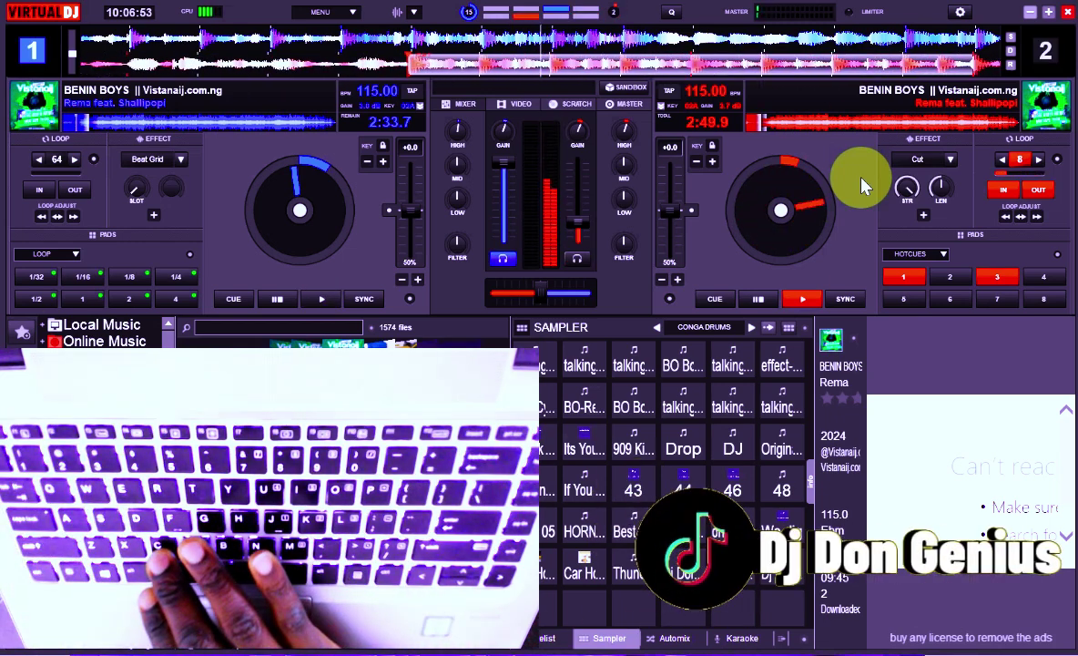
{"action": "key", "text": "c"}
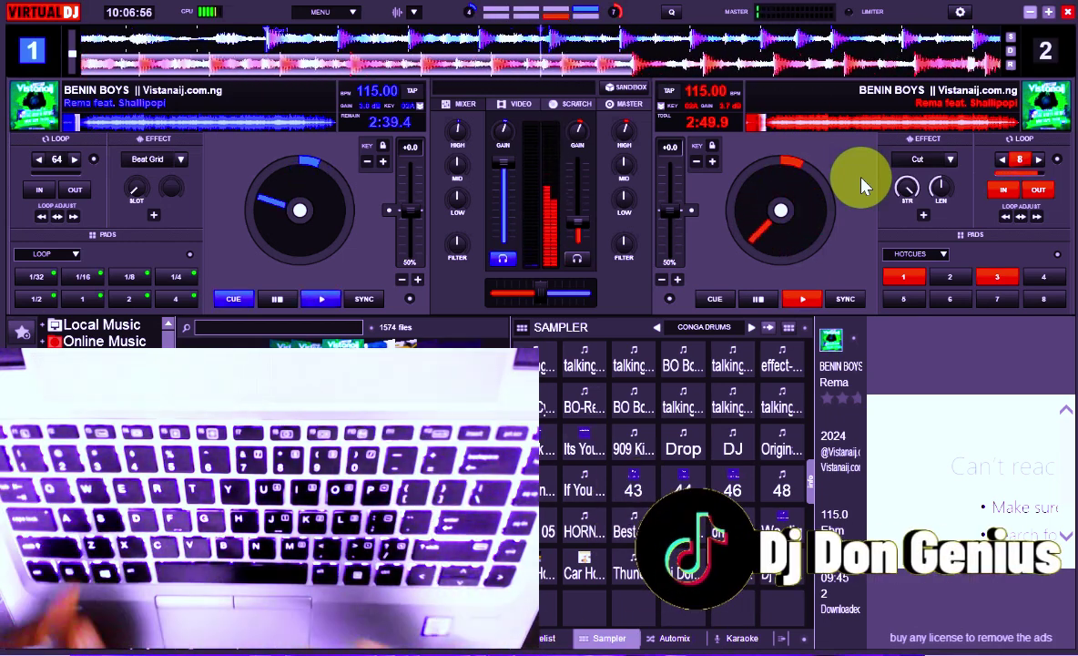
{"action": "key", "text": "space"}
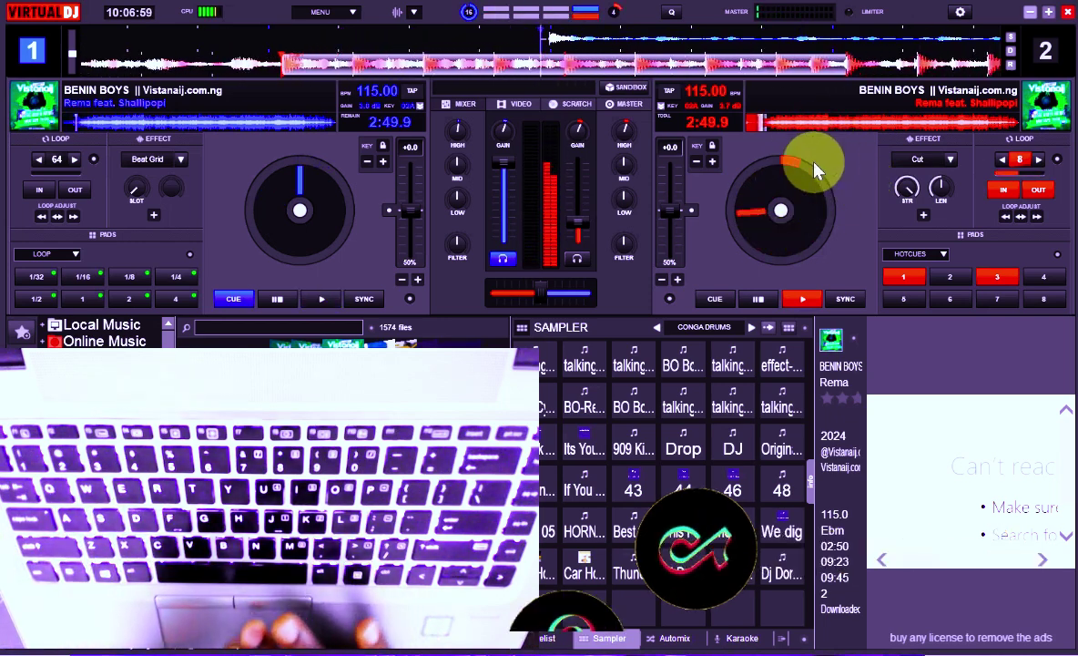
Step: Make deck 2 the active deck and scratch its track by hand with the jog wheel
{"action": "left_click", "coordinate": [783, 175]}
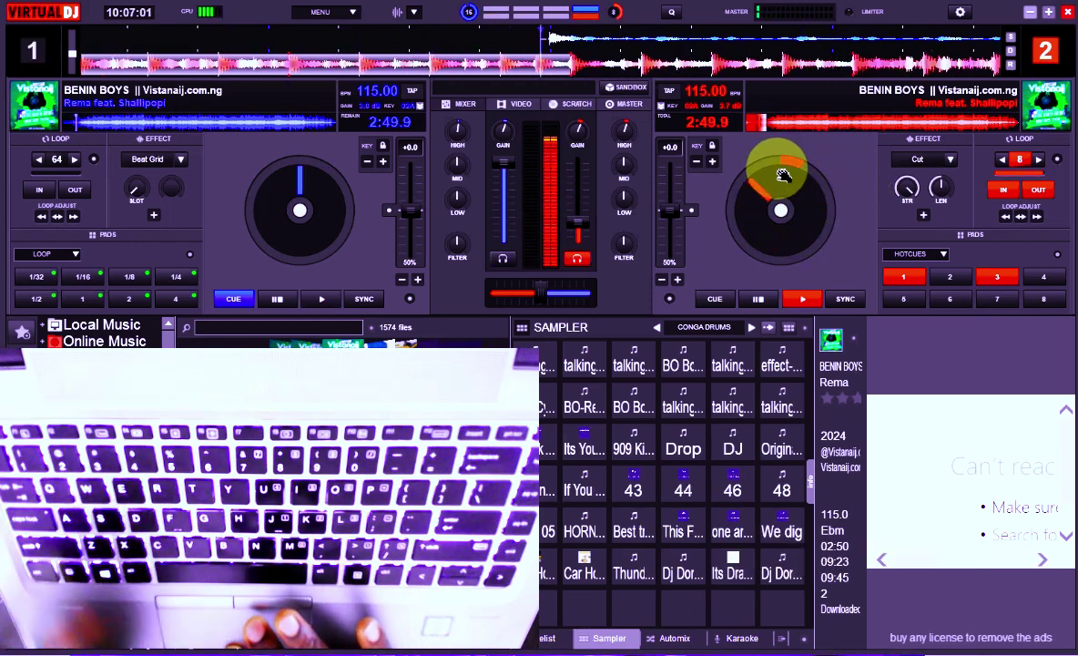
{"action": "left_click_drag", "start_coordinate": [805, 179], "coordinate": [798, 216]}
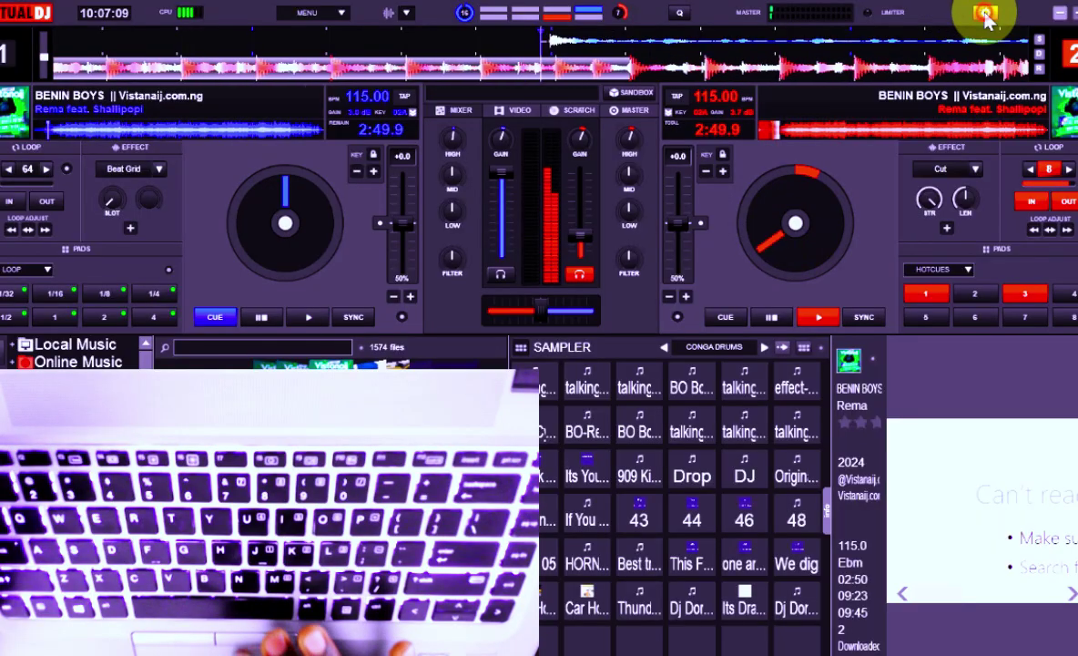
Step: Choose the "DJ DON GENIUS hot cue" keyboard mapping in the controller settings and save it
{"action": "left_click", "coordinate": [986, 14]}
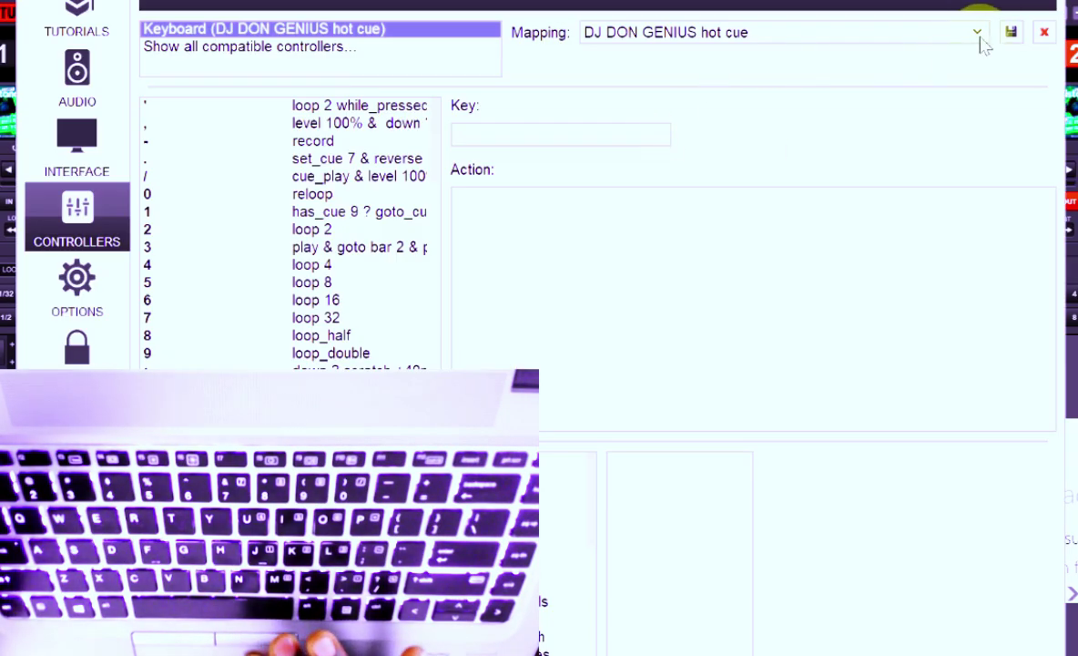
{"action": "left_click", "coordinate": [980, 38]}
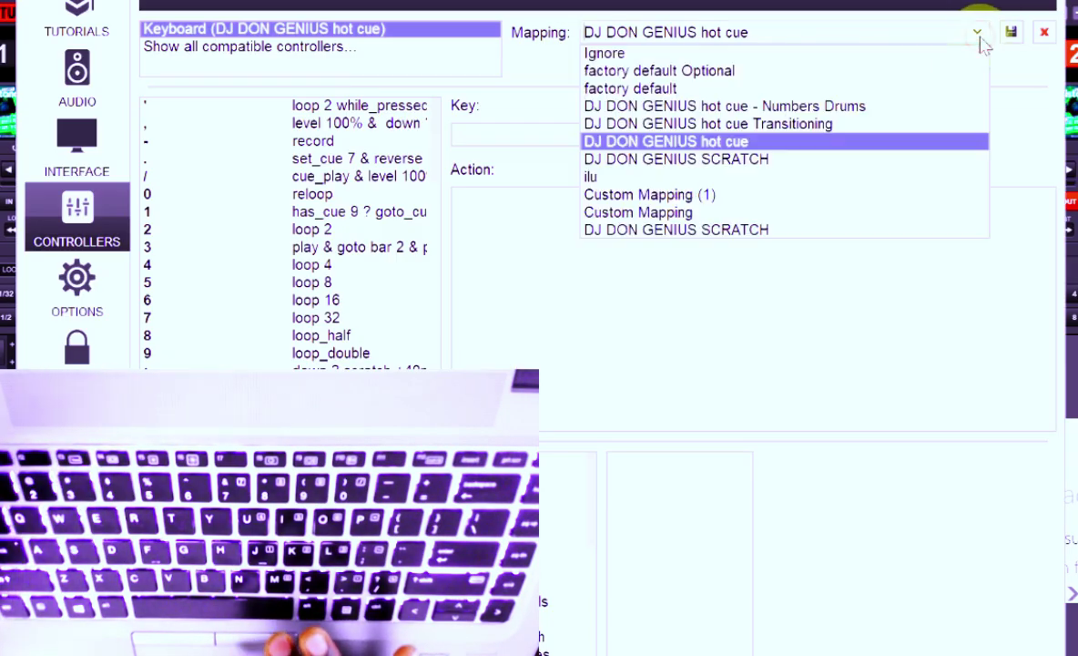
{"action": "left_click", "coordinate": [824, 144]}
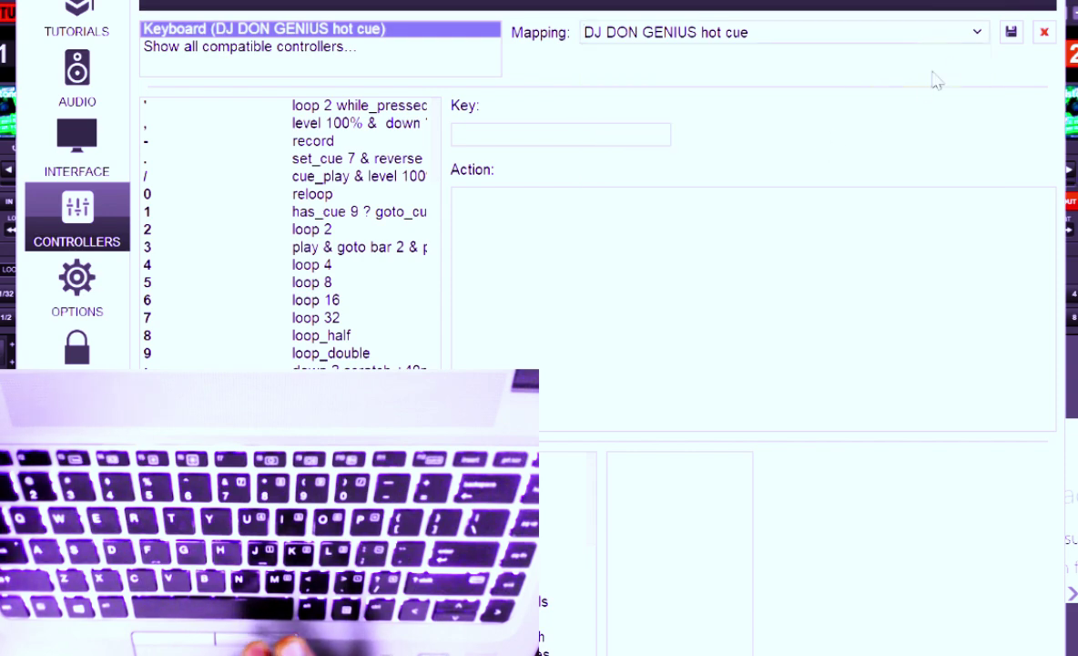
{"action": "left_click", "coordinate": [1010, 33]}
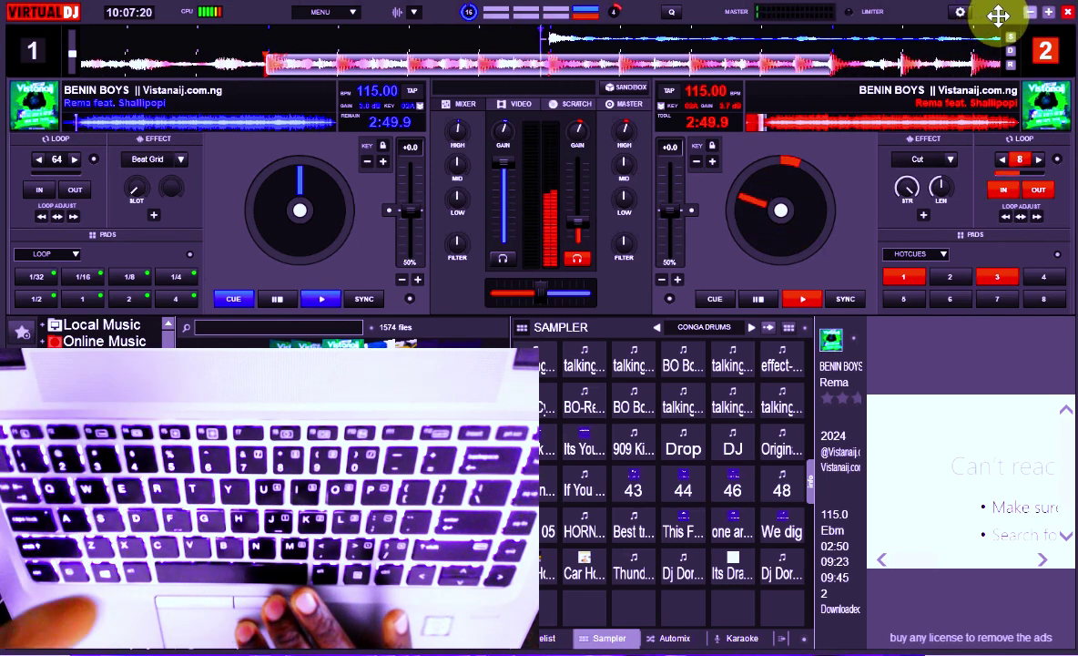
Step: Toggle playback and perform the mapped cue-point scratch on deck 2
{"action": "key", "text": "space"}
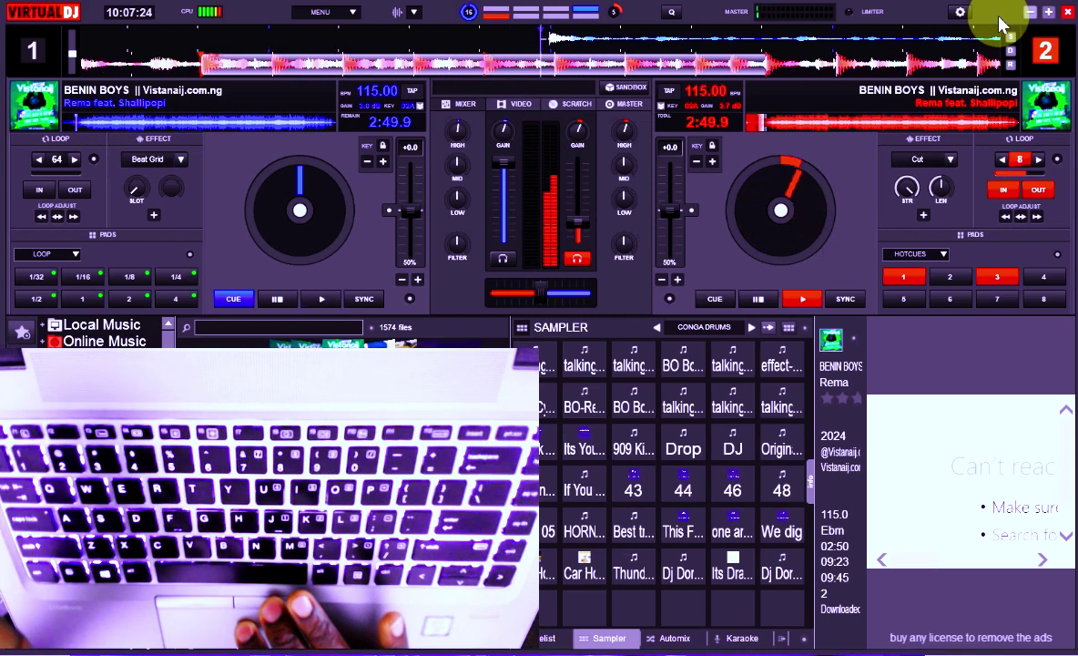
{"action": "key", "text": "space"}
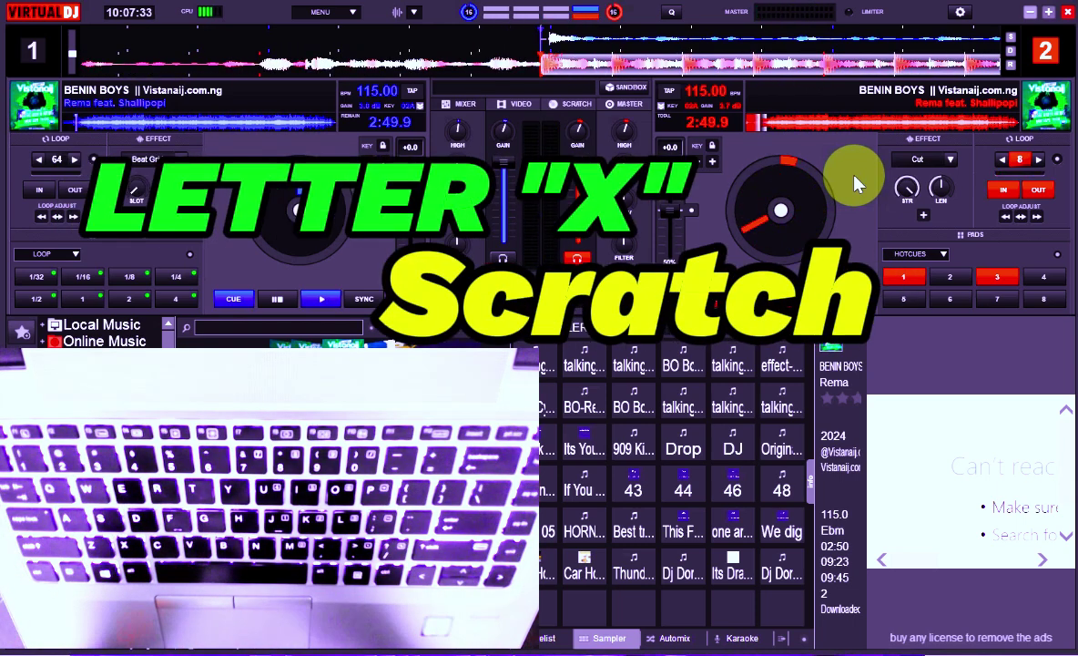
{"action": "key", "text": "x"}
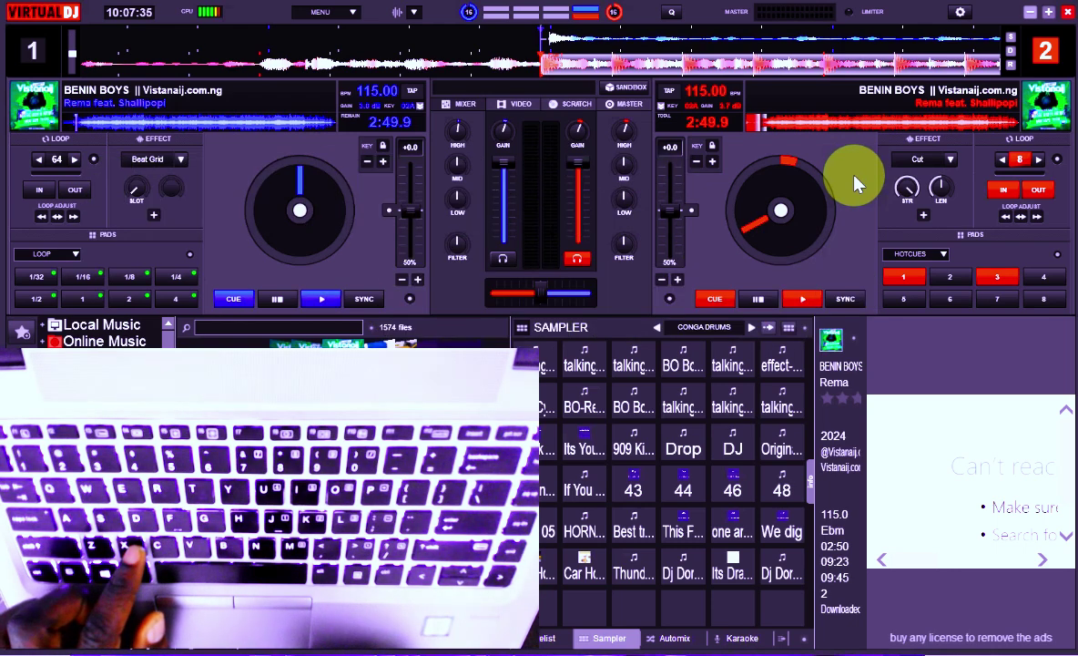
{"action": "key", "text": "x"}
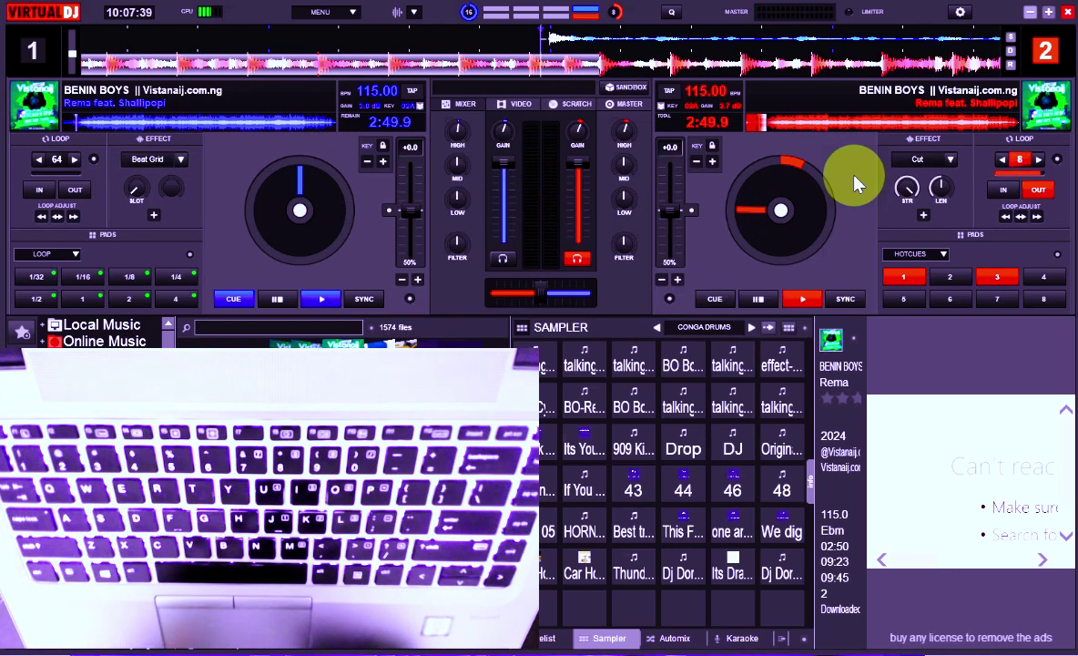
Step: Perform the hot cue 7 scratch on deck 2, and echo the track out so it plays from its cue
{"action": "key", "text": "m"}
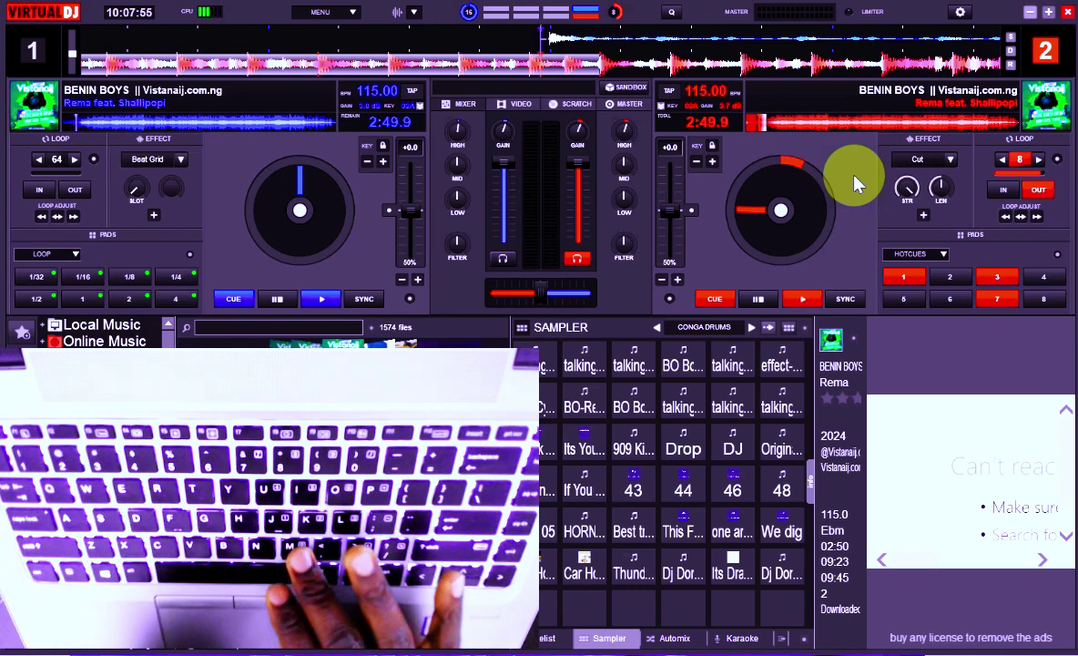
{"action": "key", "text": "space"}
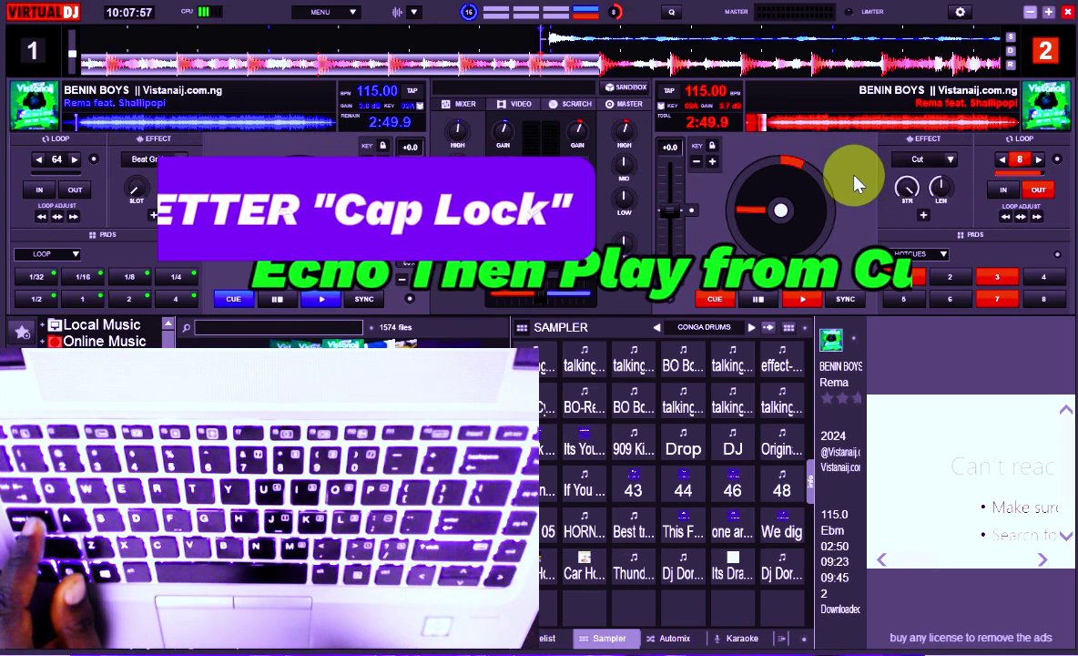
{"action": "key", "text": "Caps_Lock"}
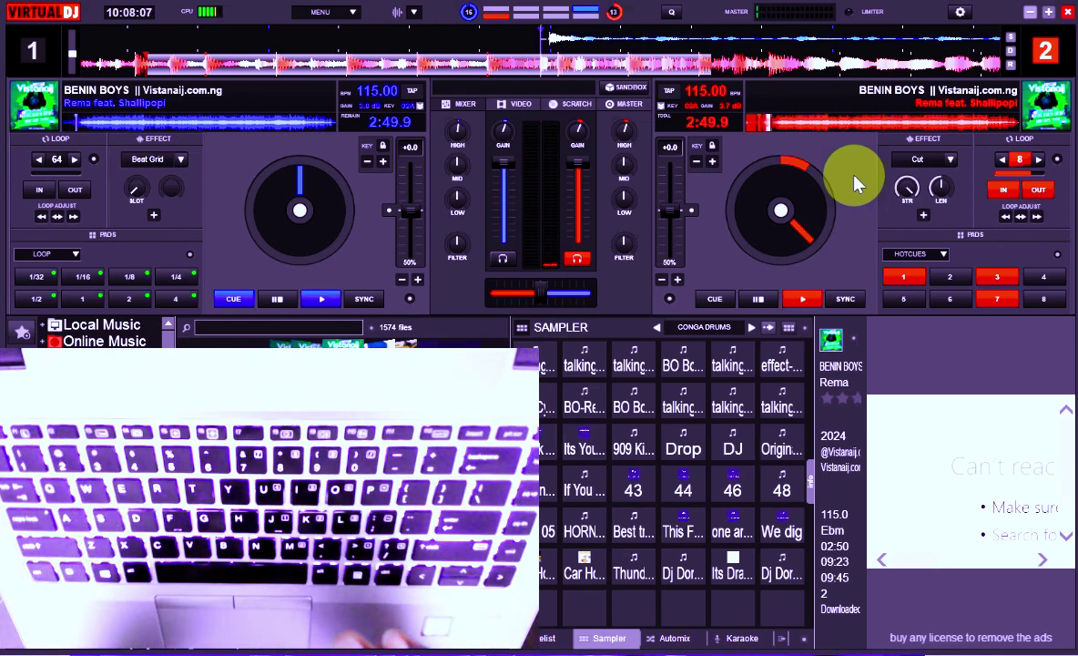
Step: Repeat the mapped hot cue 7 scratch twice on the track playing on deck 2
{"action": "key", "text": "m"}
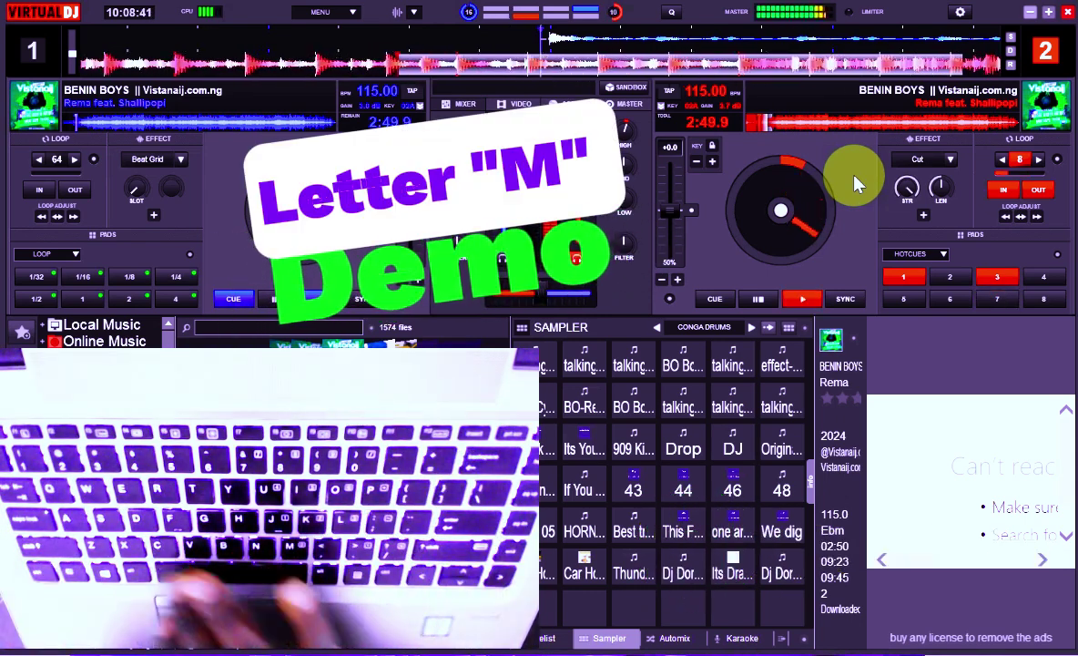
{"action": "key", "text": "m"}
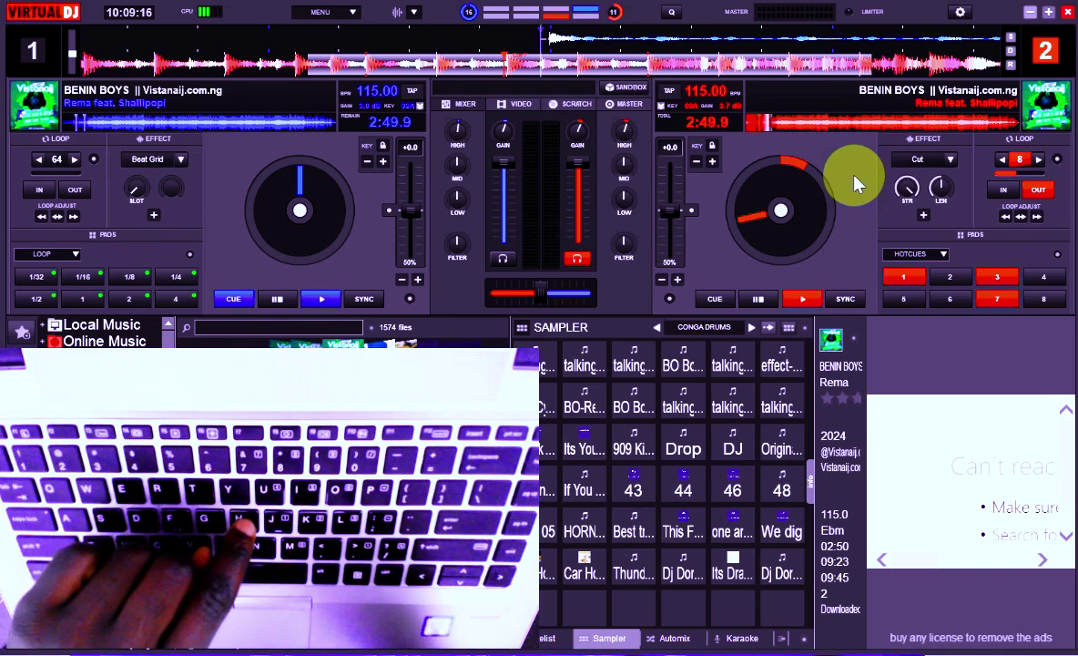
Step: Scratch deck 2 from its current cue point in repeated short bursts with the mapped scratch actions
{"action": "key", "text": "h"}
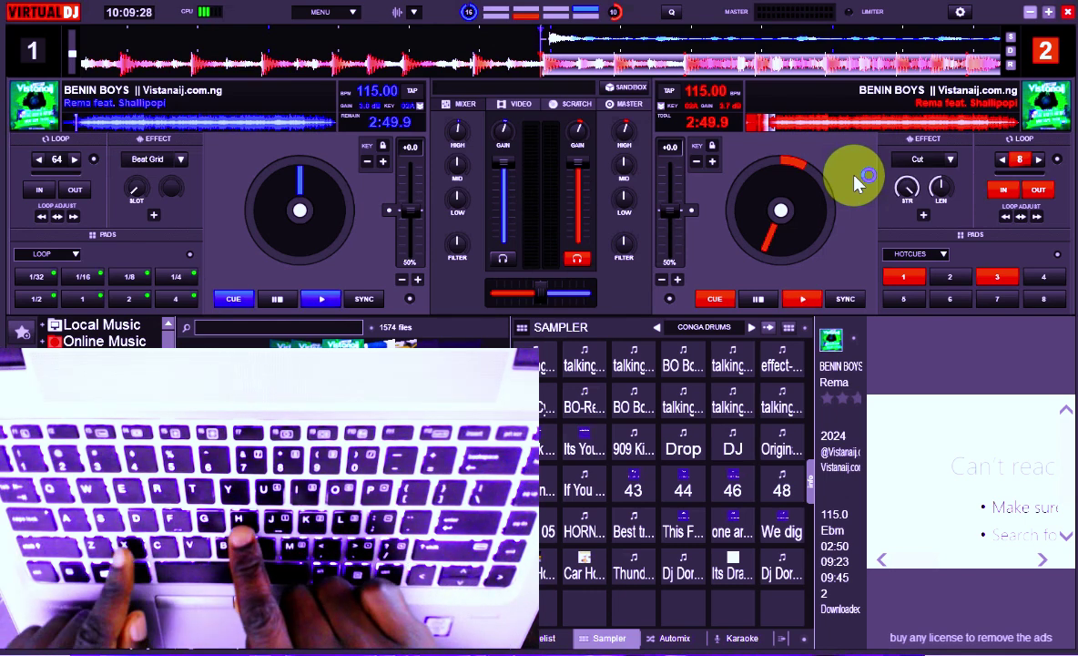
{"action": "key", "text": "h"}
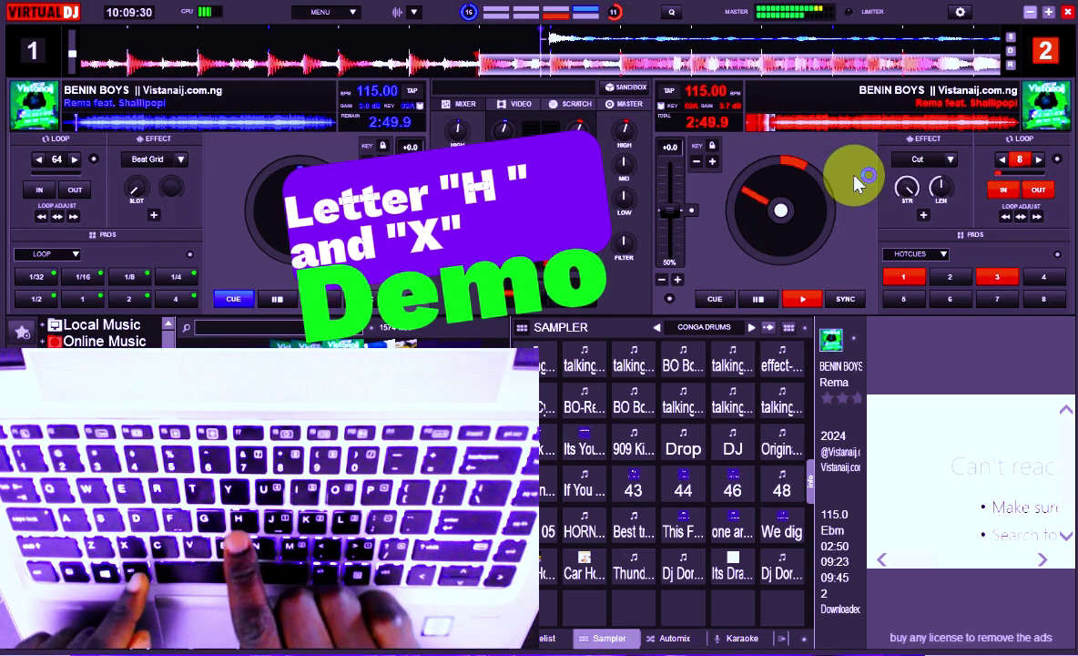
{"action": "key", "text": "h"}
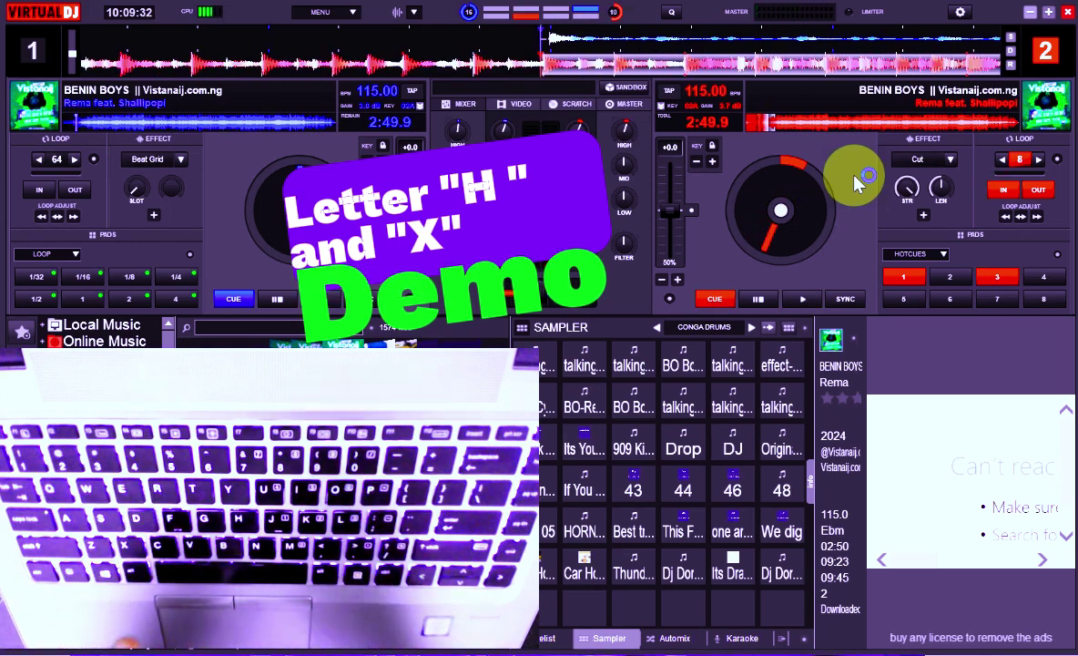
{"action": "key", "text": "h"}
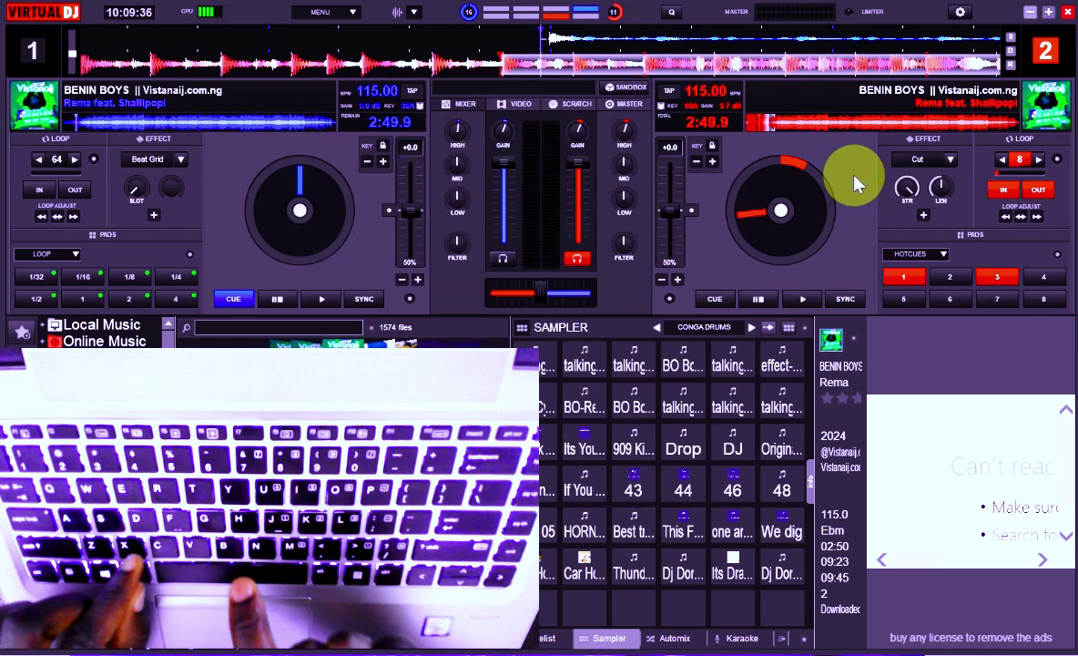
{"action": "key", "text": "h"}
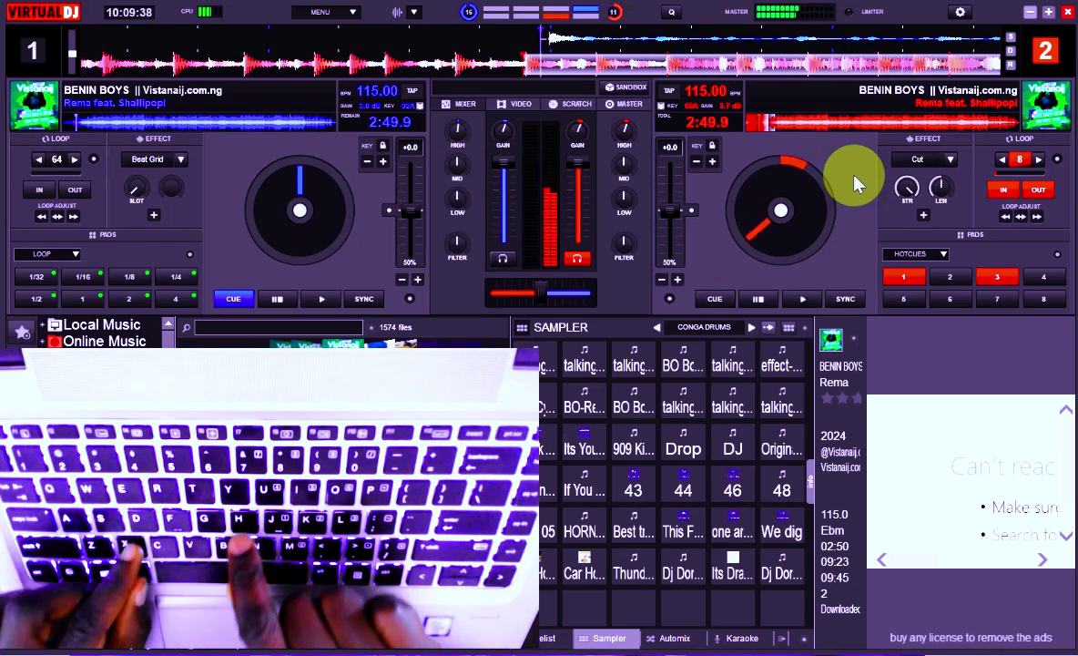
Step: Toggle playback and alternate the two mapped scratch actions on deck 2 in quick succession
{"action": "key", "text": "space"}
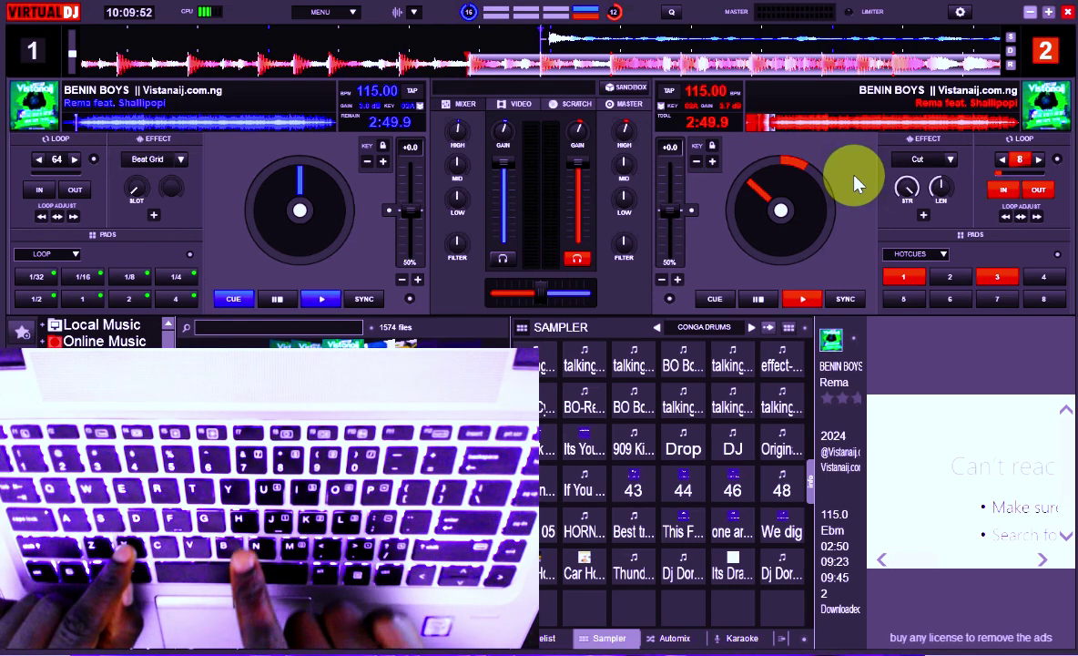
{"action": "key", "text": "h"}
{"action": "key", "text": "x"}
{"action": "key", "text": "h"}
{"action": "key", "text": "x"}
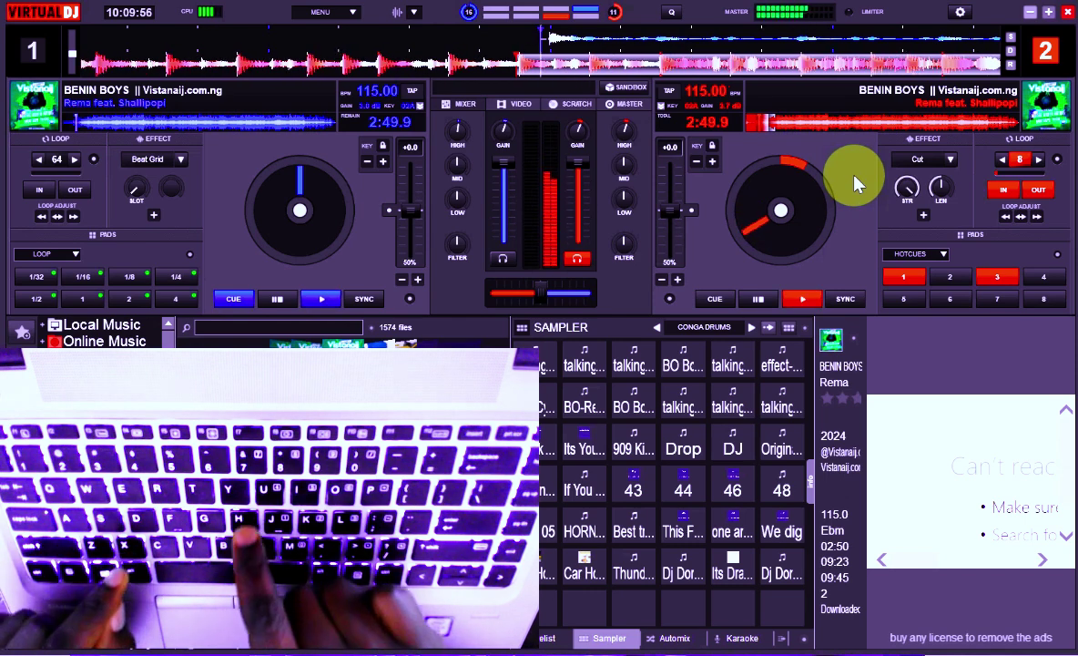
{"action": "key", "text": "h"}
{"action": "key", "text": "h"}
{"action": "key", "text": "h"}
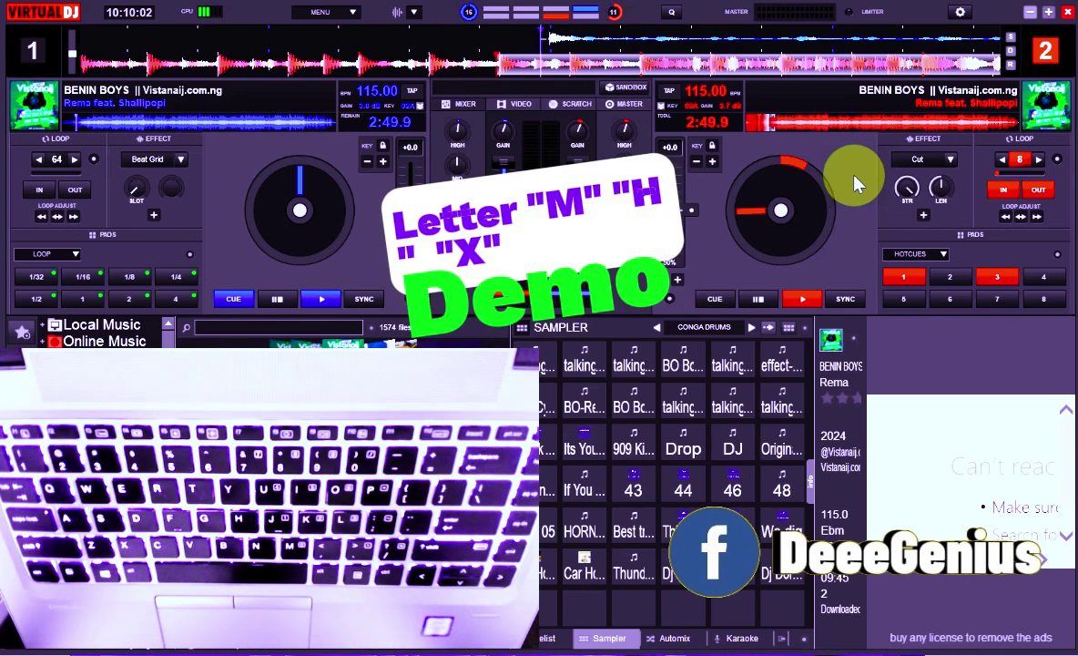
Step: Combine the cue-point scratches with the hot cue 7 scratch on deck 2, toggling playback in between
{"action": "key", "text": "space"}
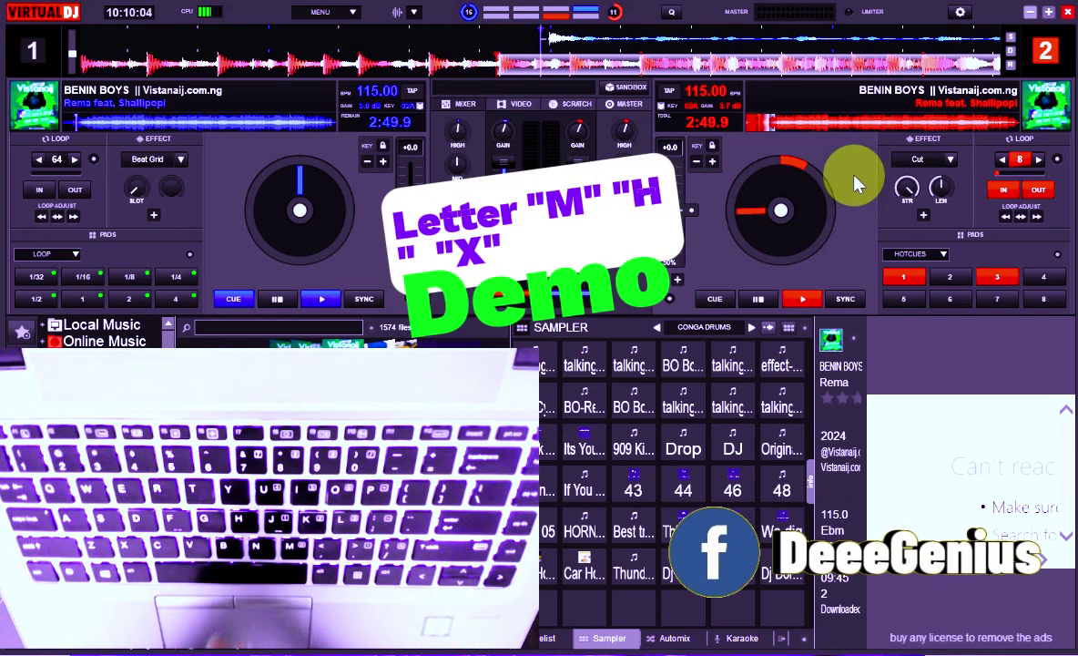
{"action": "key", "text": "x"}
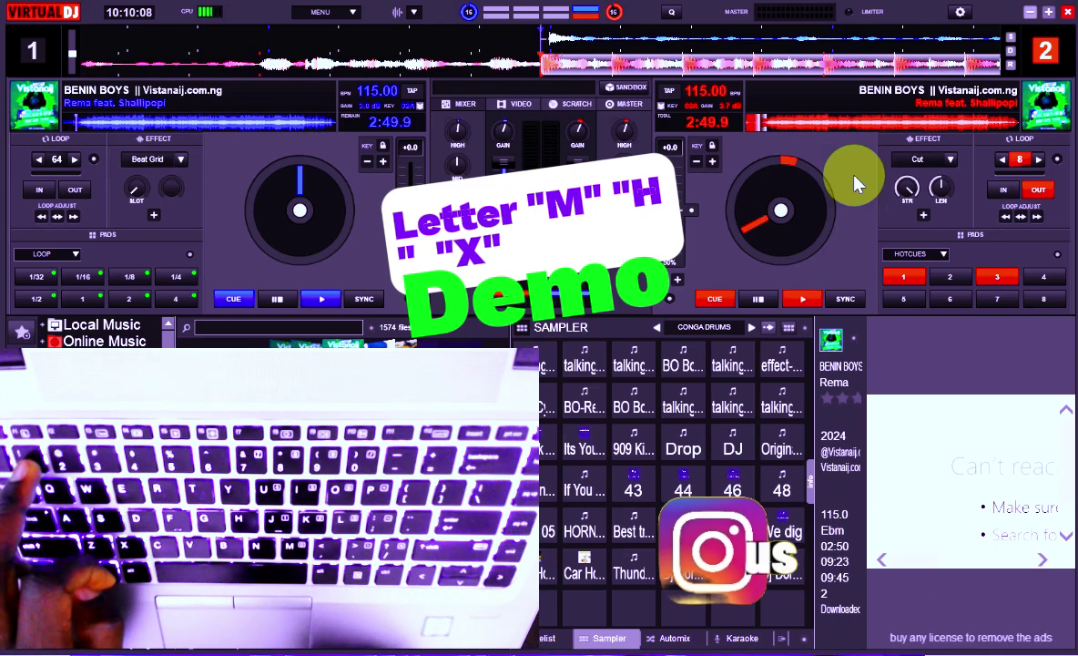
{"action": "key", "text": "space"}
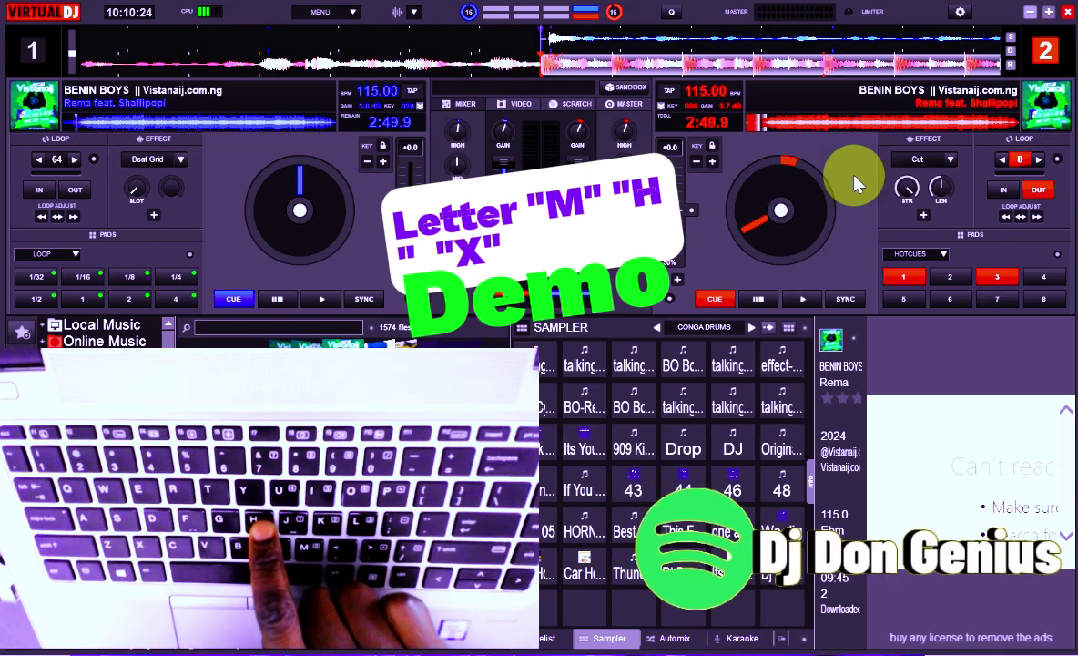
{"action": "key", "text": "h"}
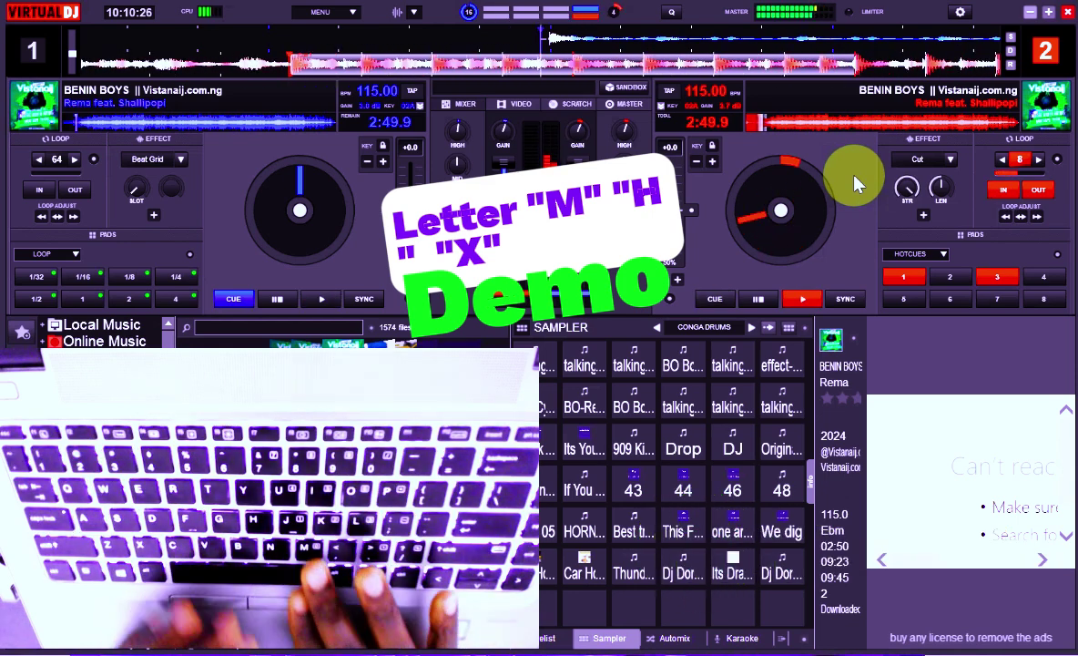
{"action": "key", "text": "m"}
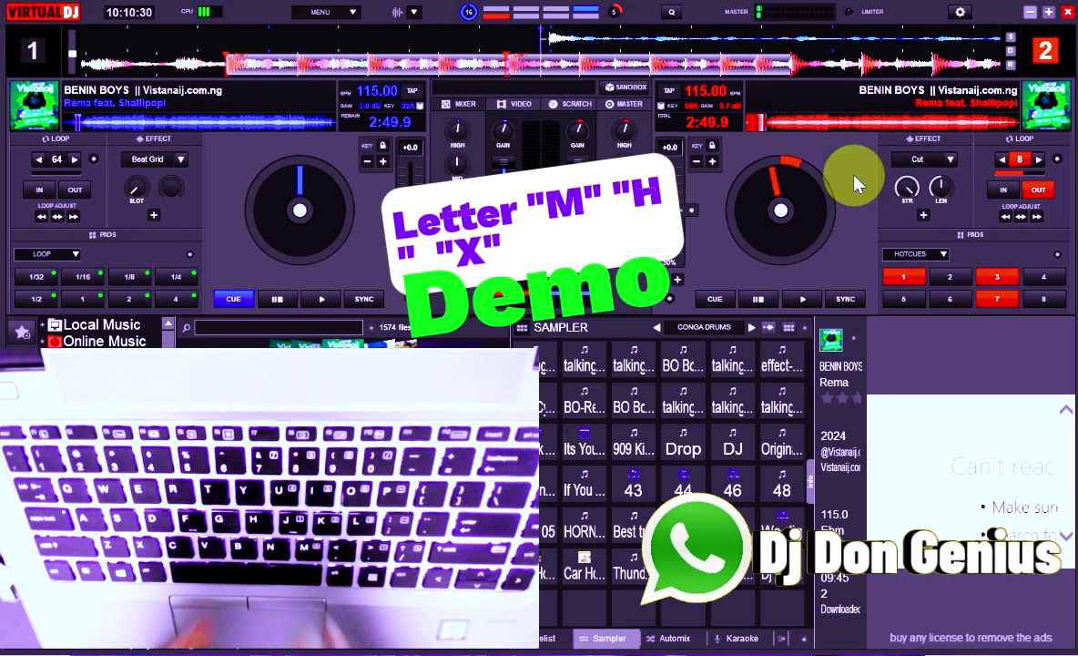
{"action": "key", "text": "h"}
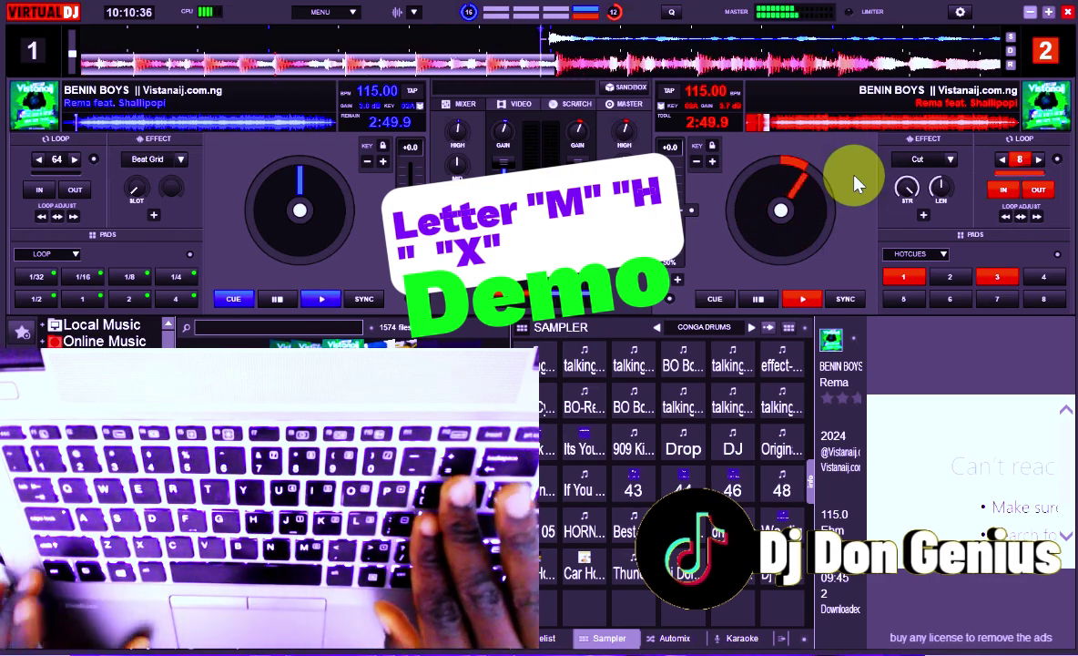
Step: Set an 8-beat loop on deck 2 and apply the brake effect to its track
{"action": "key", "text": "ctrl+="}
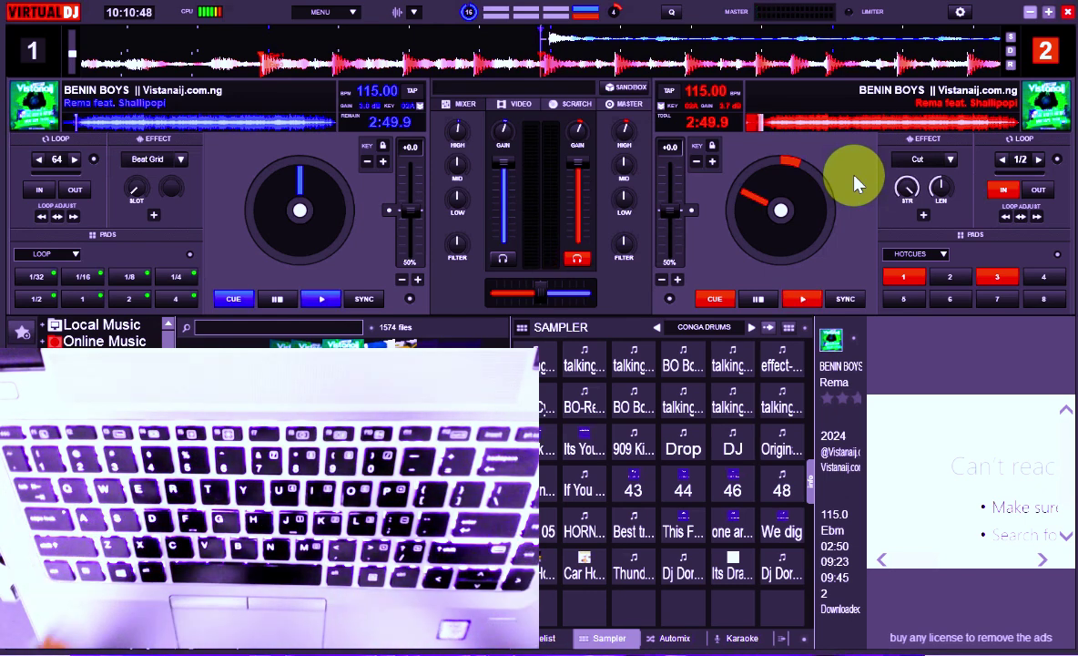
{"action": "key", "text": "5"}
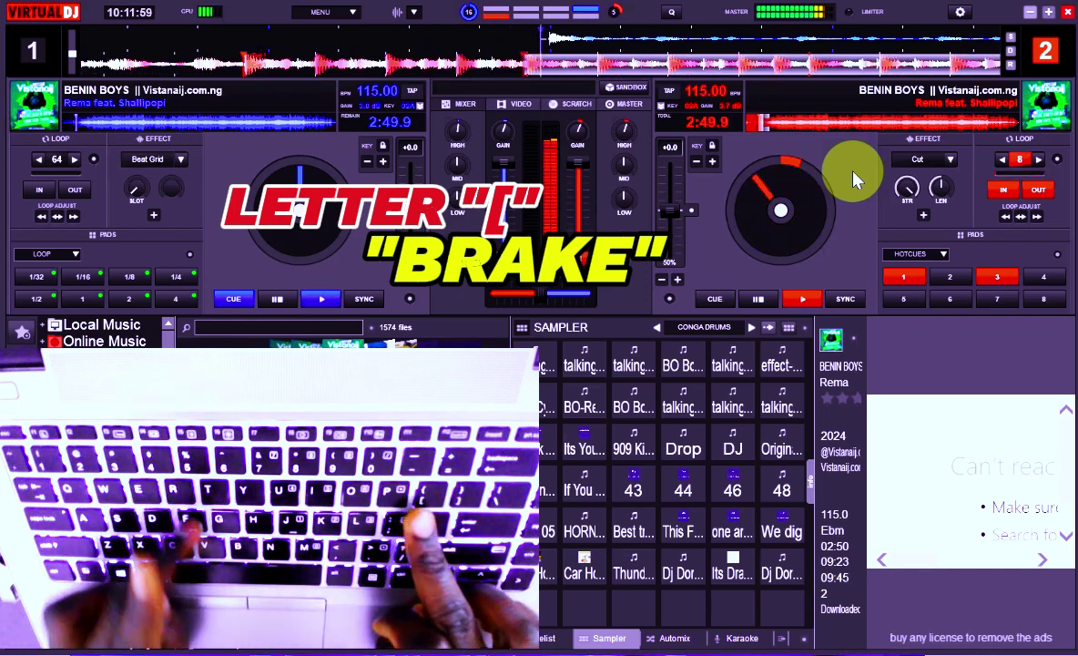
{"action": "key", "text": "["}
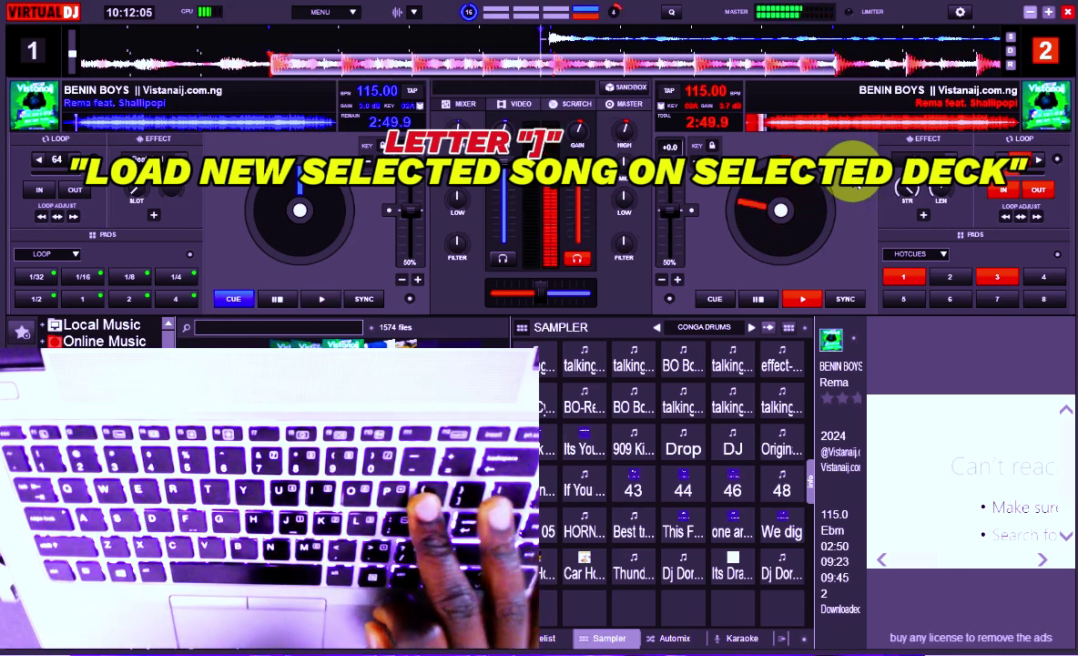
Step: Lower deck 2's volume with the mapped actions while its 8-beat loop keeps playing
{"action": "key", "text": "["}
{"action": "key", "text": "j"}
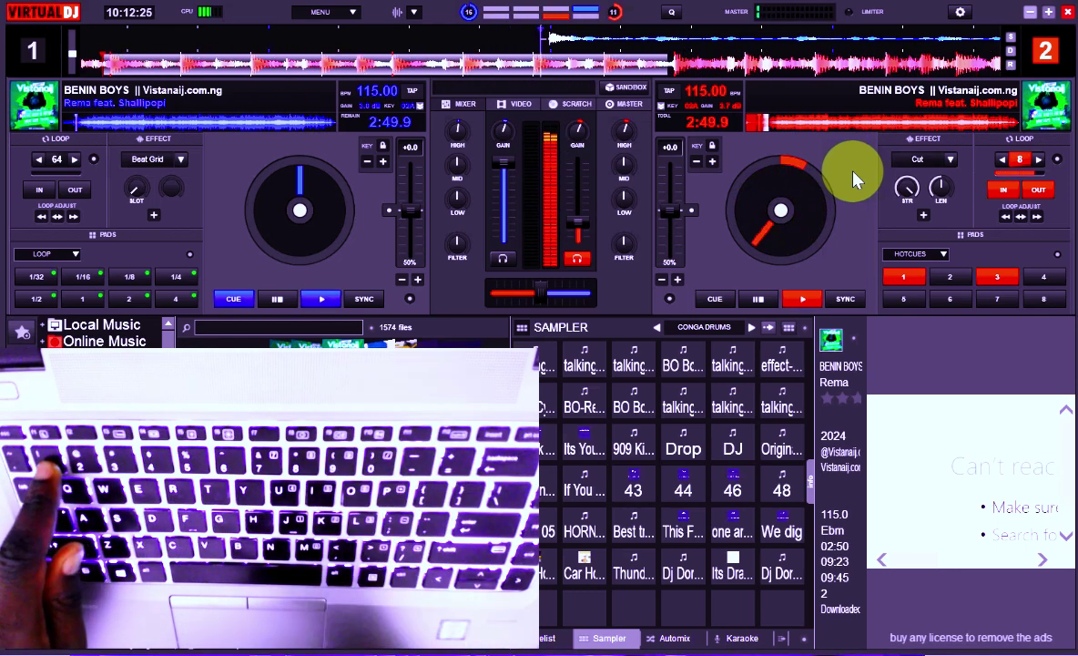
Step: Review the available keyboard mappings in the controller settings and choose DJ DON GENIUS hot cue
{"action": "left_click", "coordinate": [963, 14]}
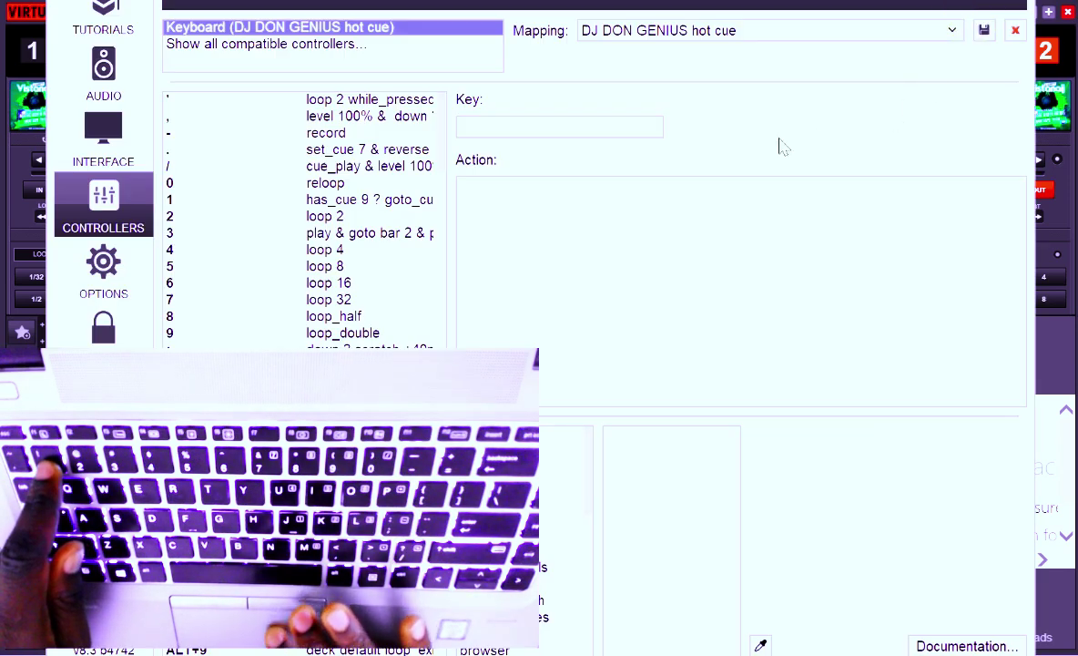
{"action": "left_click", "coordinate": [949, 34]}
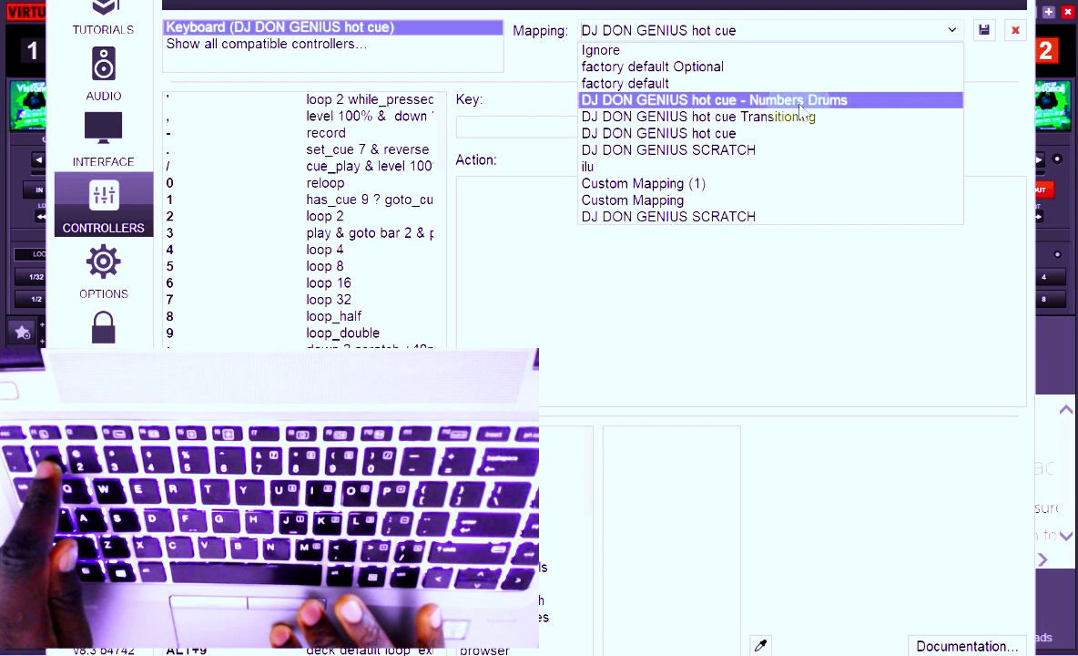
{"action": "left_click", "coordinate": [767, 137]}
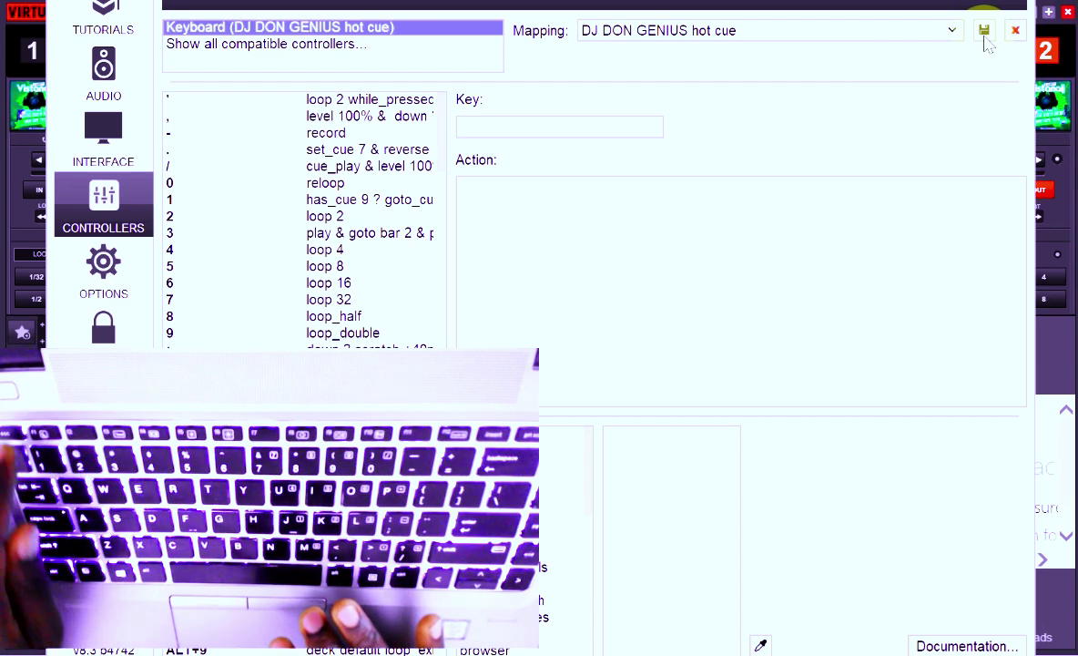
{"action": "key", "text": "Escape"}
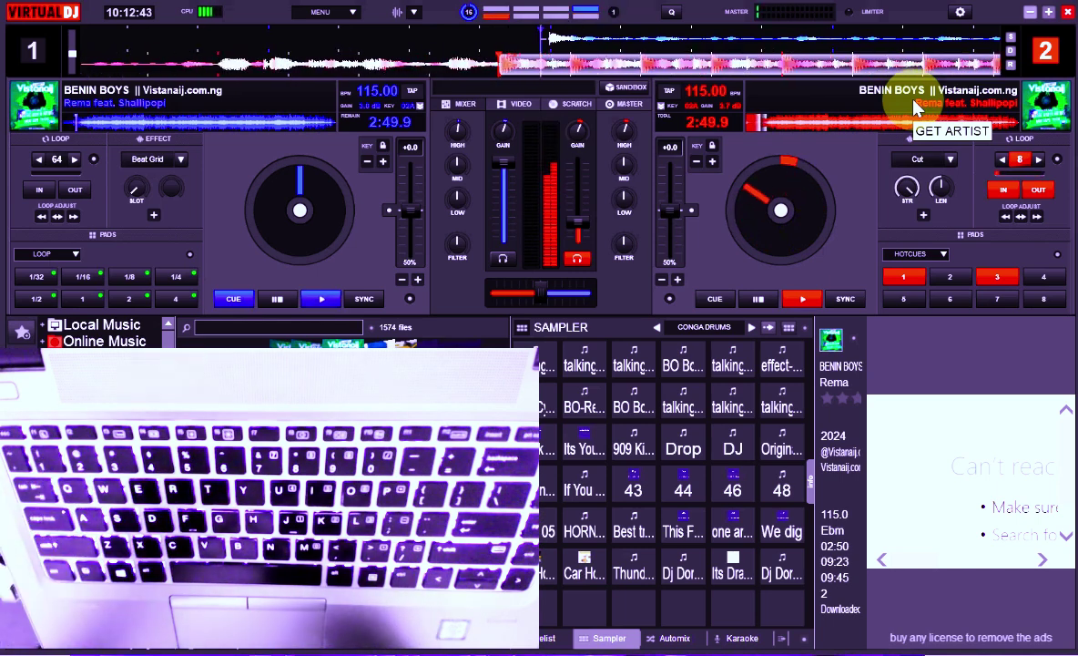
Step: Raise the volume of deck 2's looping track again
{"action": "key", "text": "v"}
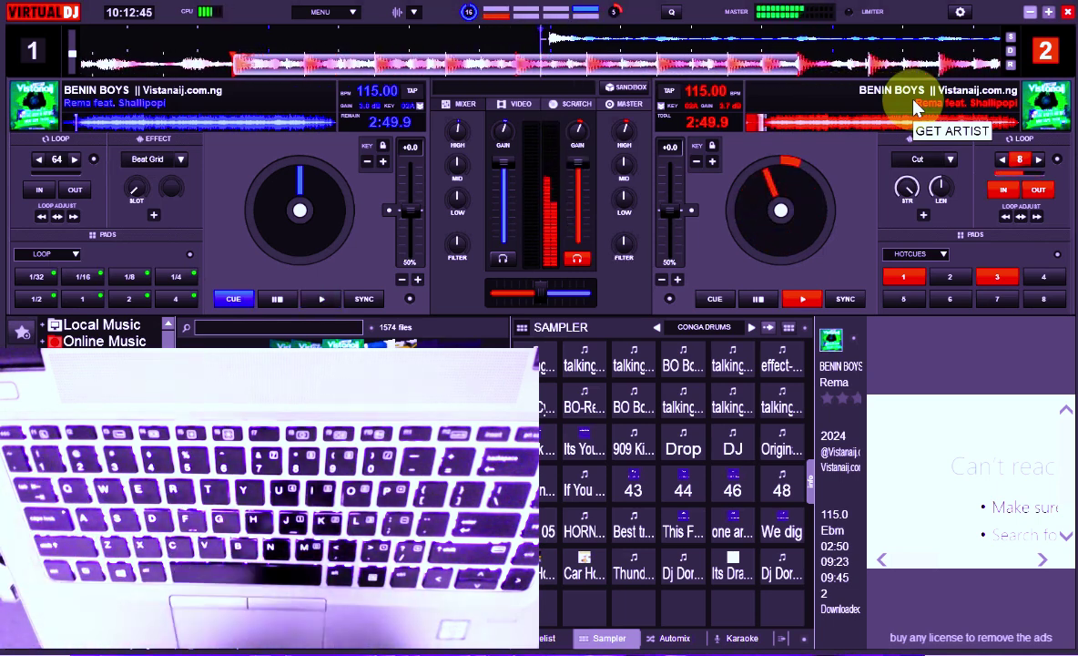
{"action": "key", "text": "space"}
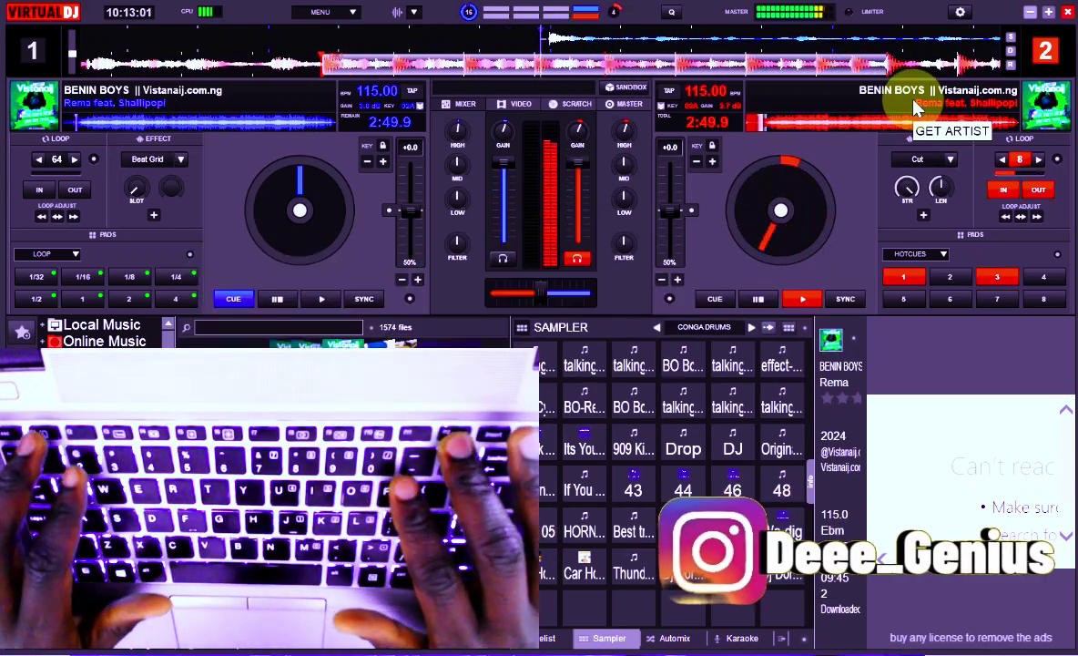
Step: Play drum samples from the CONGA DRUMS bank over deck 2's loop and switch the sampler to the Conga Drums_Dj Don Genius bank
{"action": "key", "text": "BackSpace"}
{"action": "key", "text": "1"}
{"action": "key", "text": "equal"}
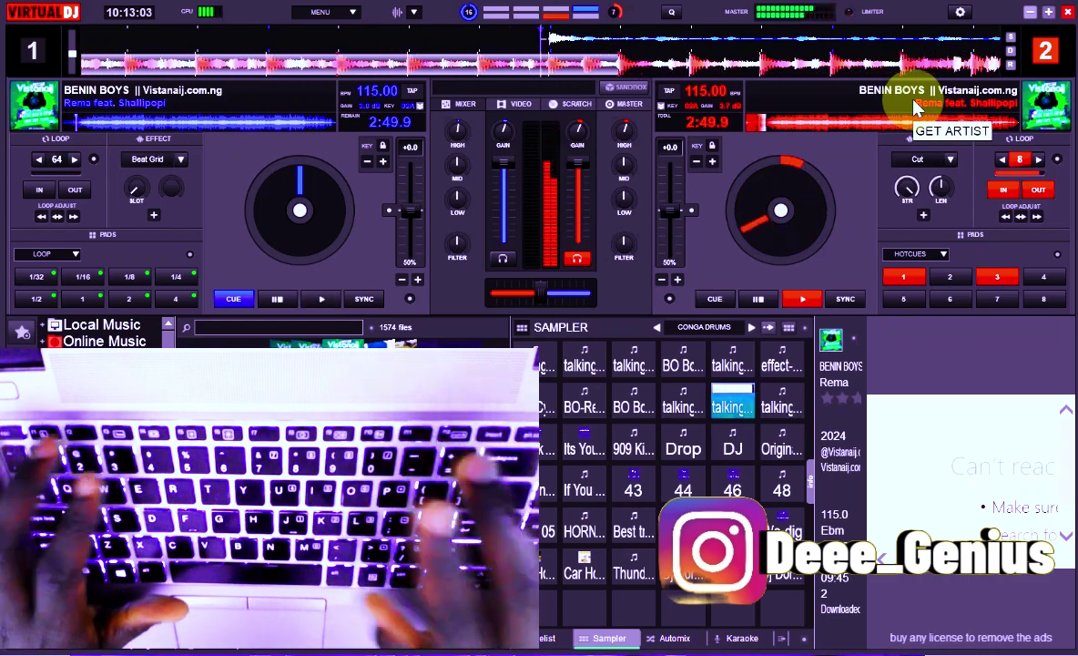
{"action": "key", "text": "BackSpace"}
{"action": "key", "text": "equal"}
{"action": "key", "text": "BackSpace"}
{"action": "key", "text": "equal"}
{"action": "key", "text": "1"}
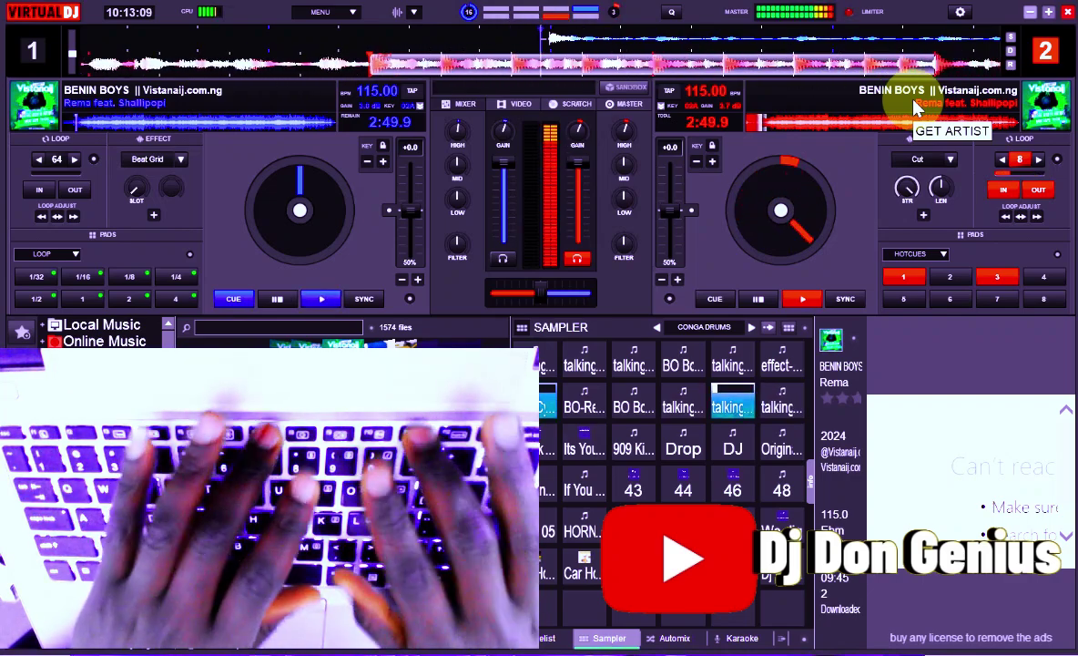
{"action": "key", "text": "Right"}
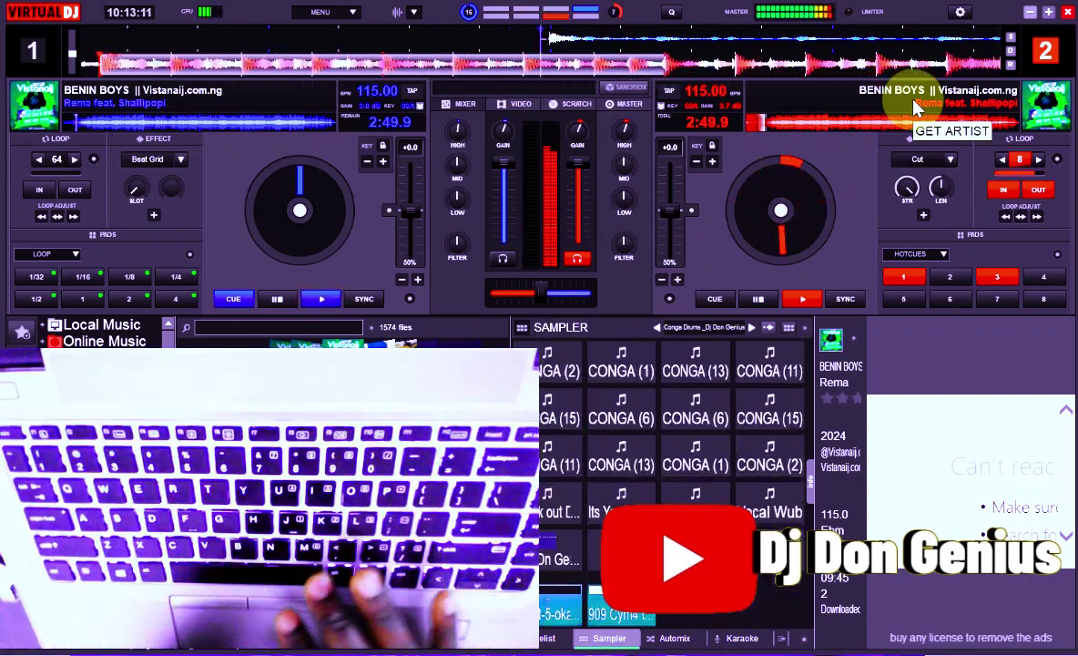